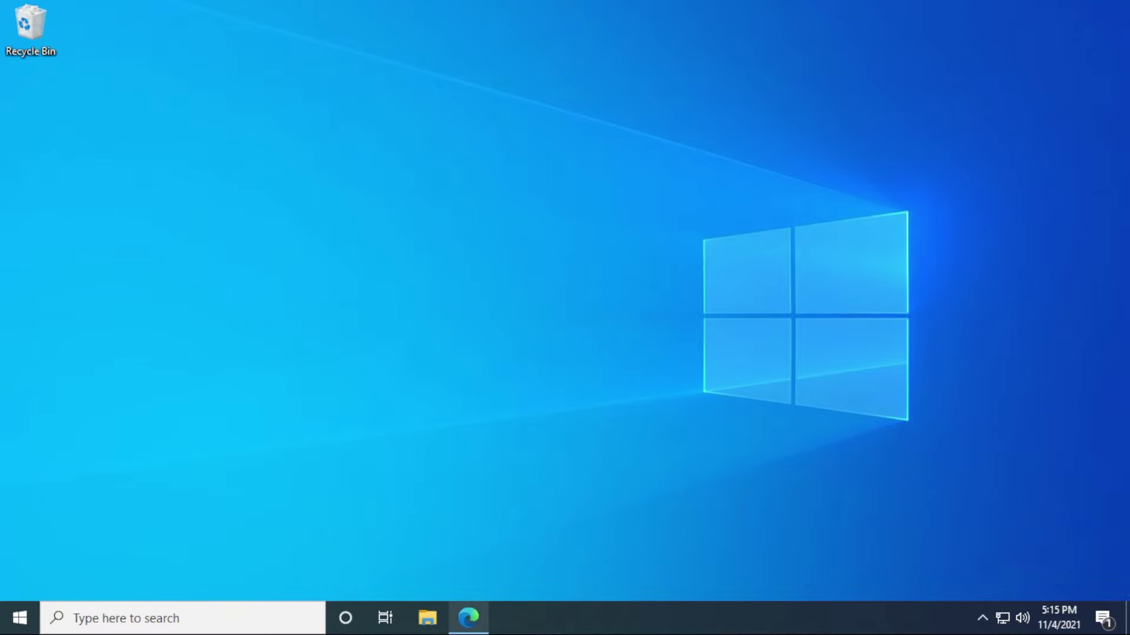
Restore the Edge window from the taskbar, showing the ldplayer.net emulator homepage
left_click(477, 612)
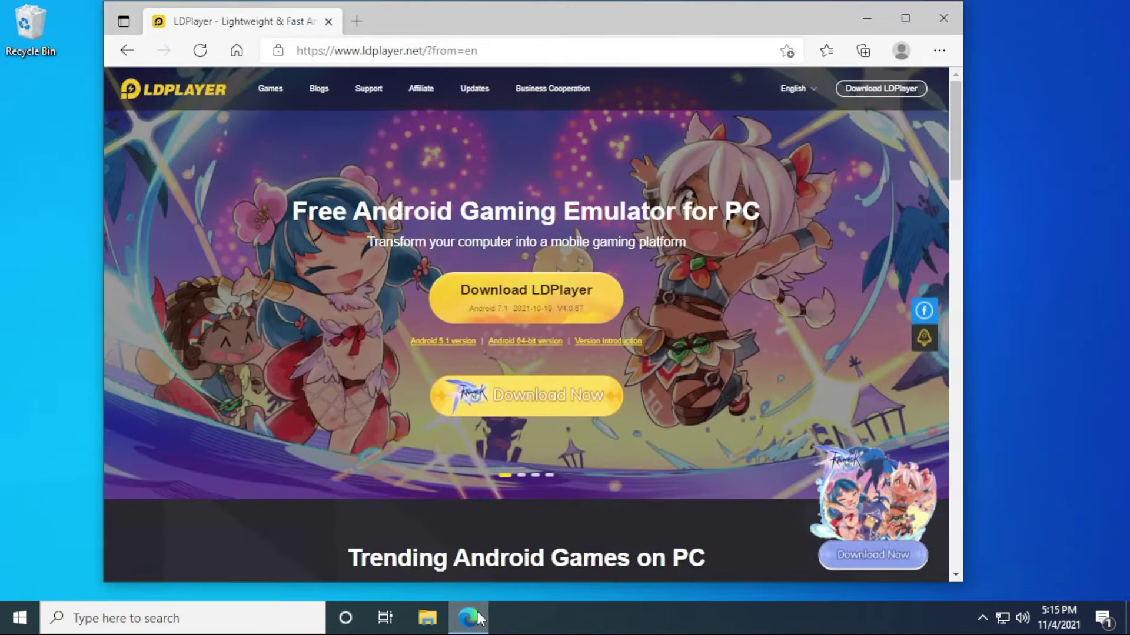
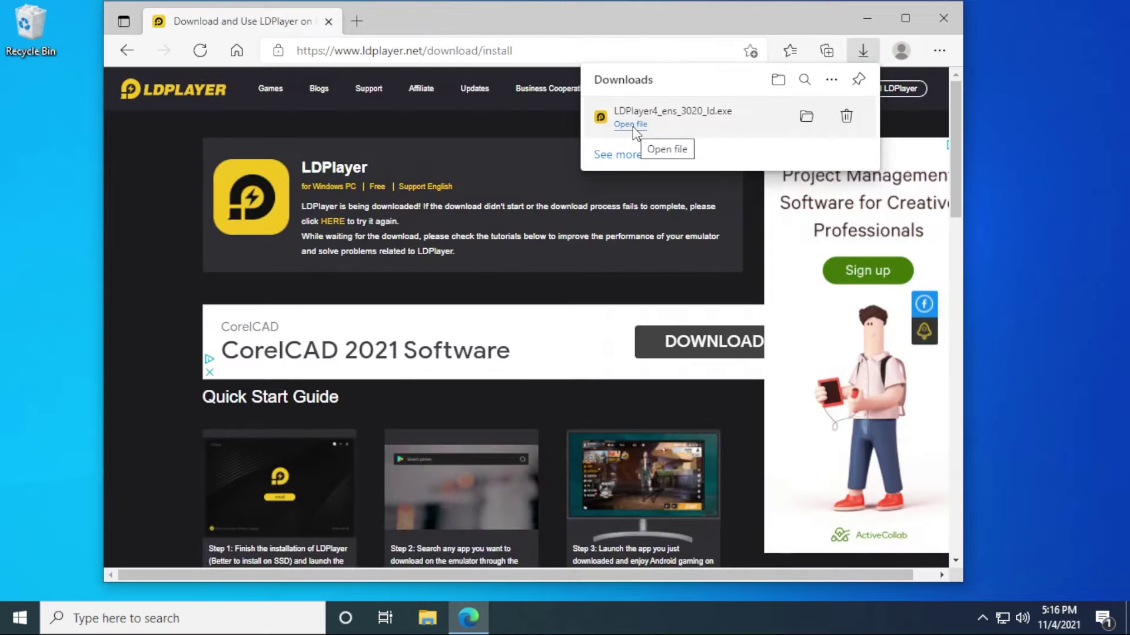
Run the downloaded LDPlayer4_ens_3020_ld.exe installer, approve the UAC prompt, and minimize Edge
left_click(630, 124)
left_click(466, 436)
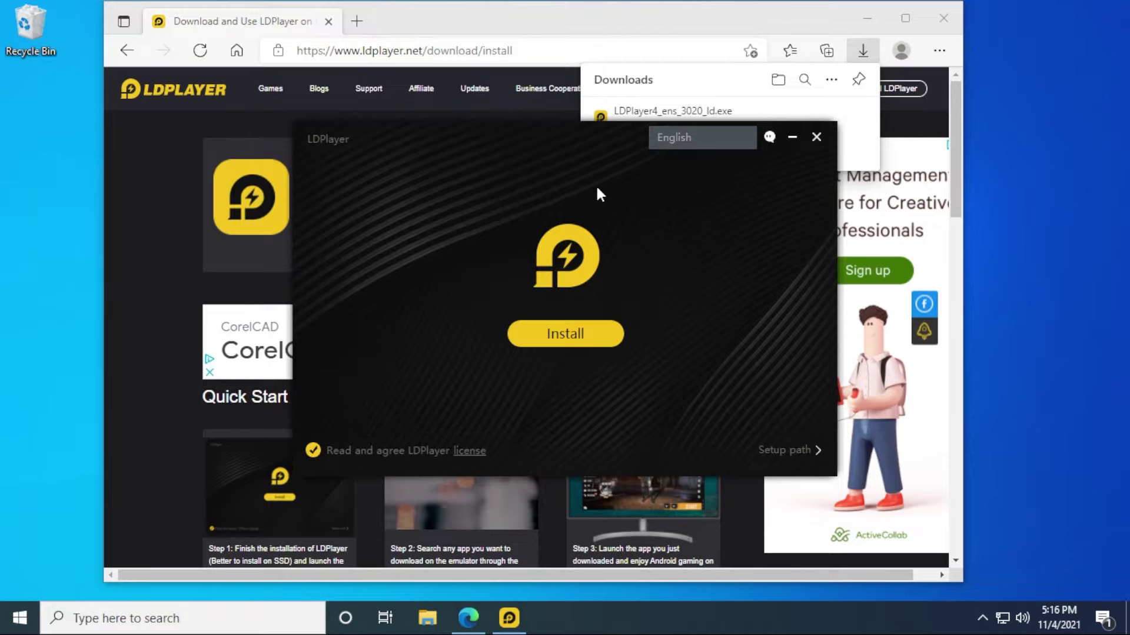
left_click(867, 18)
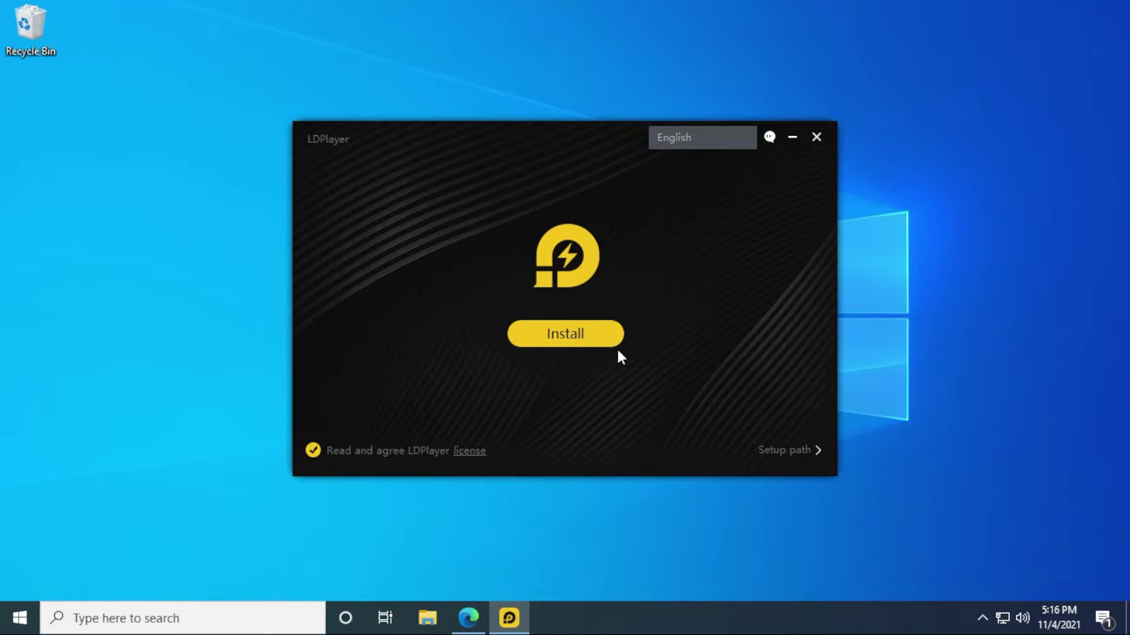
Keep the default install folder C:\LDPlayer\LDPlayer4.0\ and start the LDPlayer installation
left_click(771, 450)
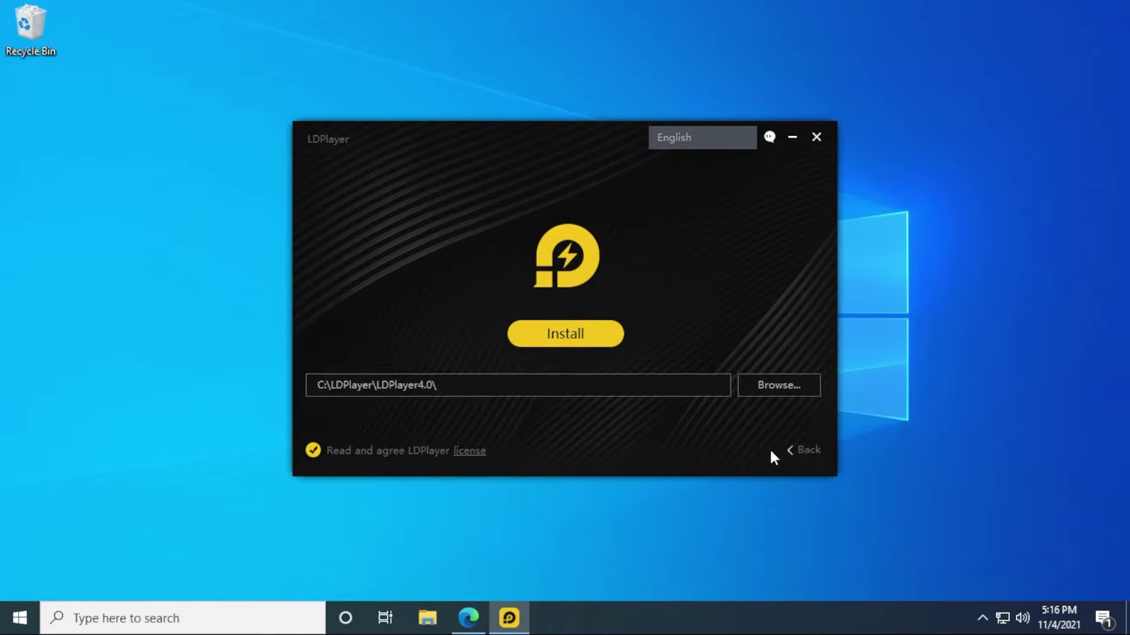
left_click(781, 387)
left_click_drag(676, 293, 678, 319)
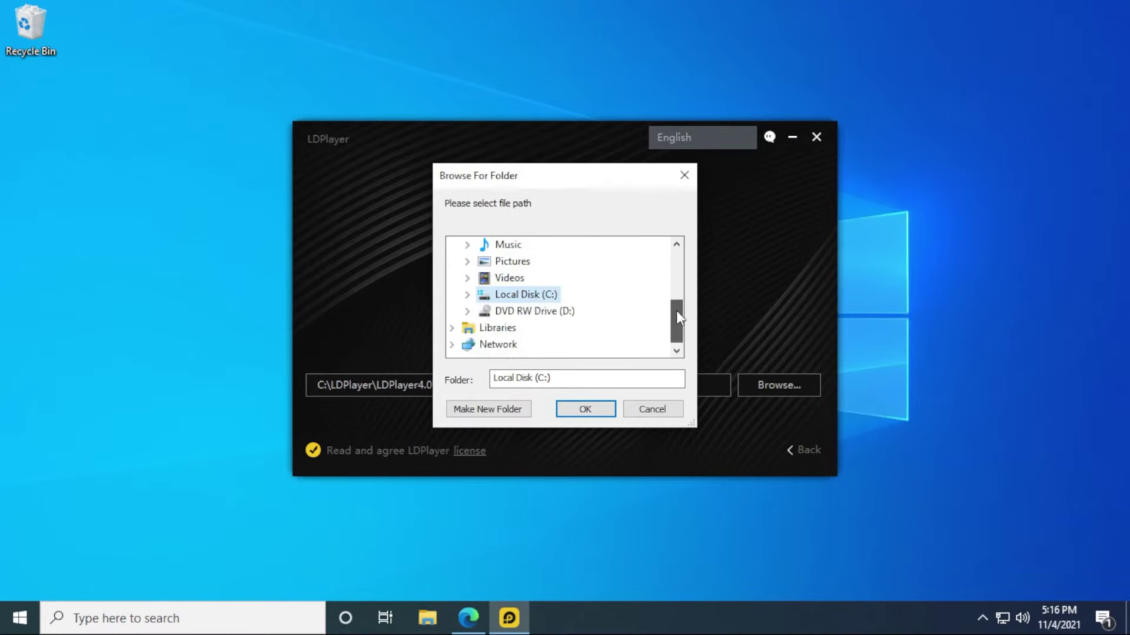
left_click(651, 409)
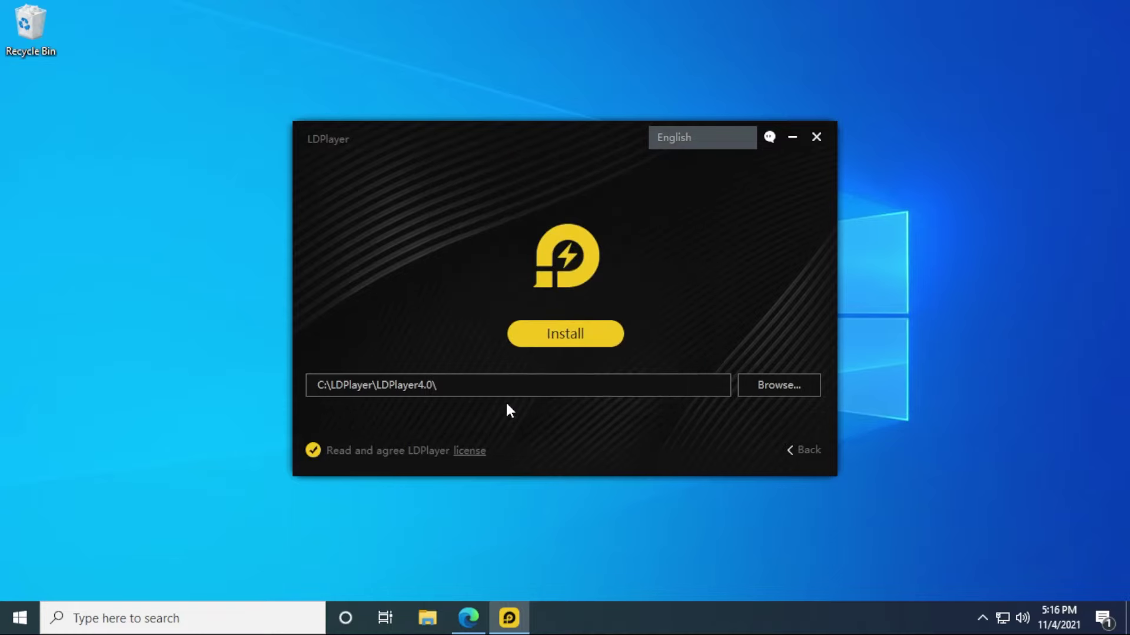
left_click(806, 447)
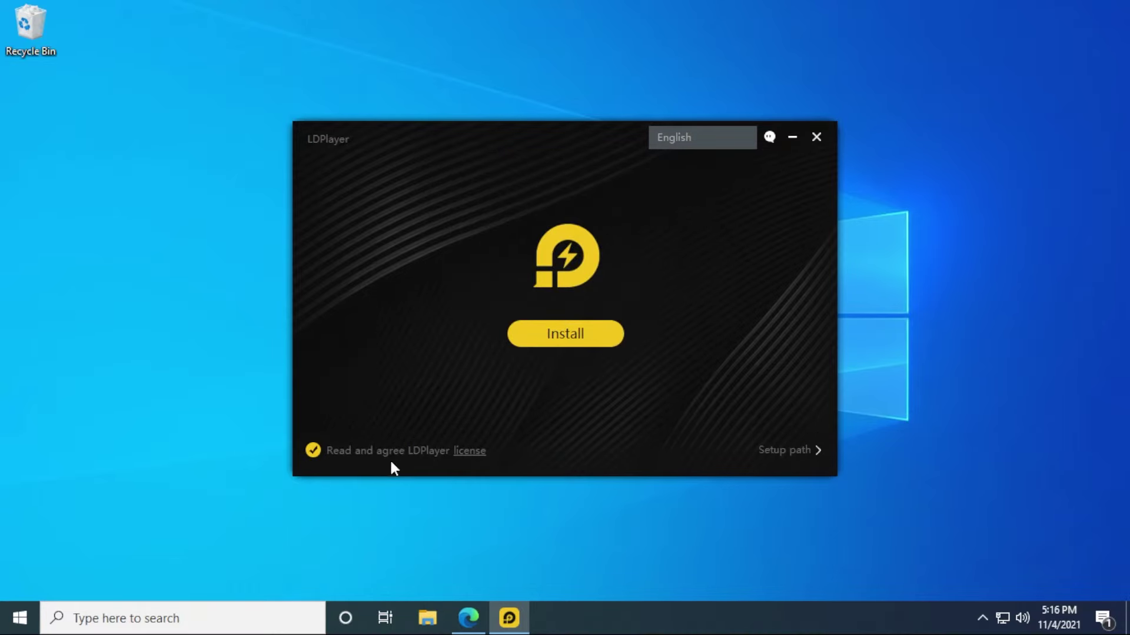
left_click(573, 338)
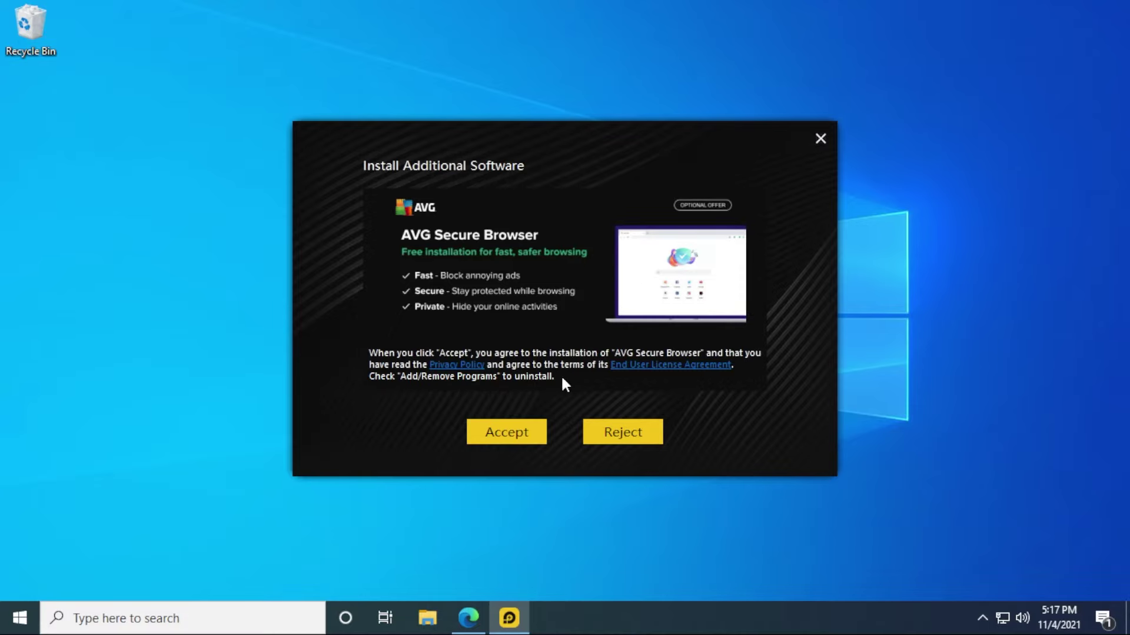
Reject the AVG Secure Browser and AVG AntiVirus FREE offers, then launch LDPlayer when done
left_click(622, 440)
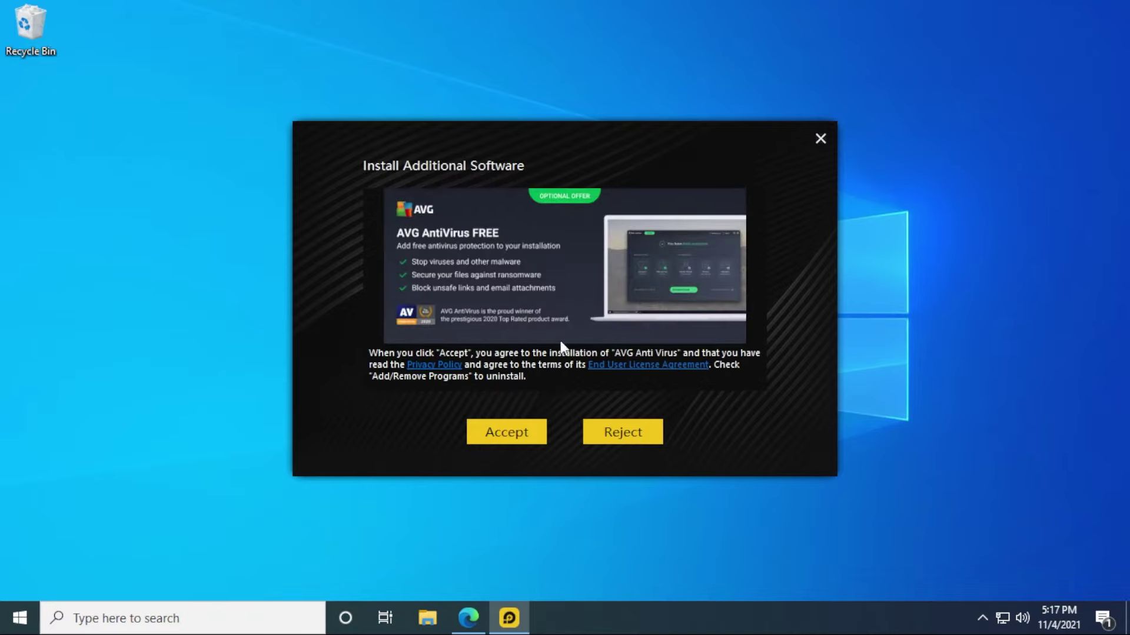
left_click(616, 428)
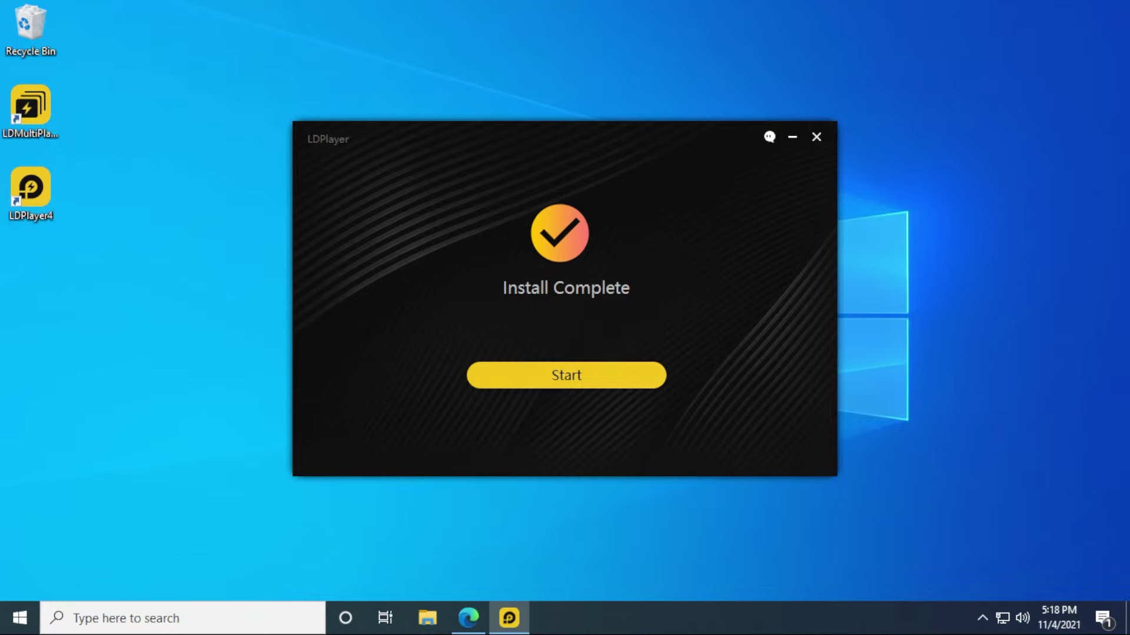
left_click(576, 379)
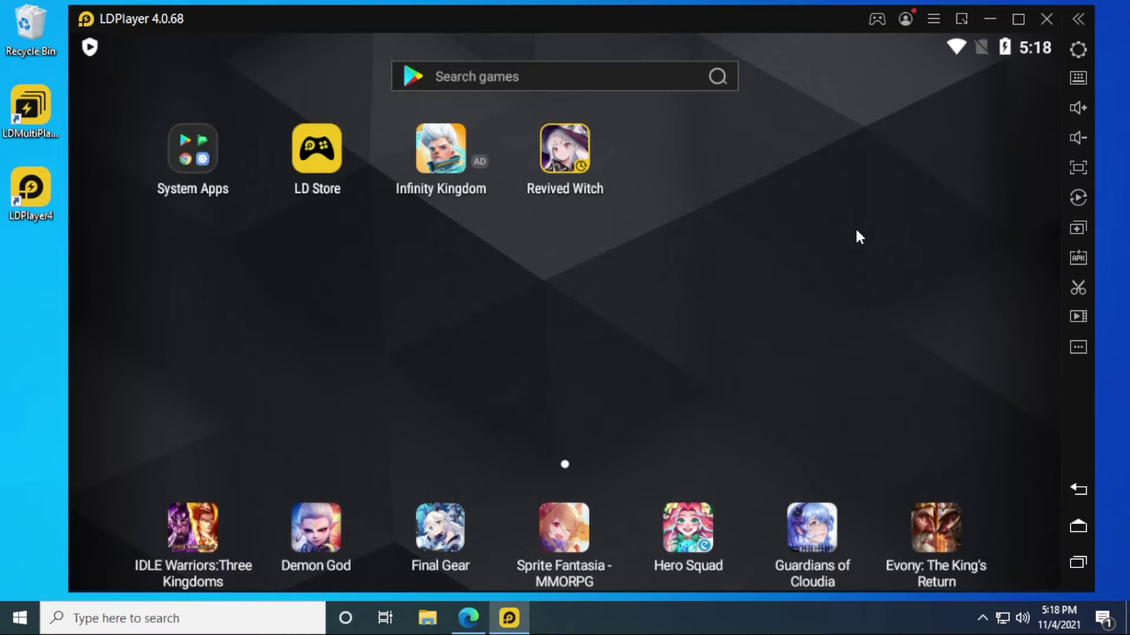
Open Play Store from the System Apps folder and begin signing in
left_click(195, 150)
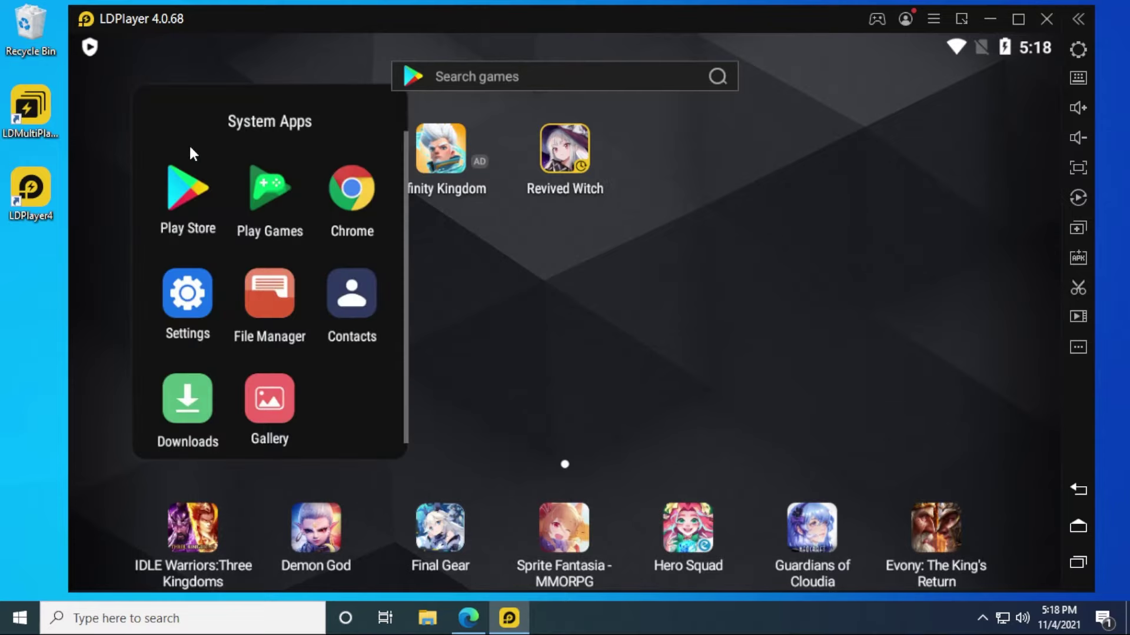
left_click(190, 195)
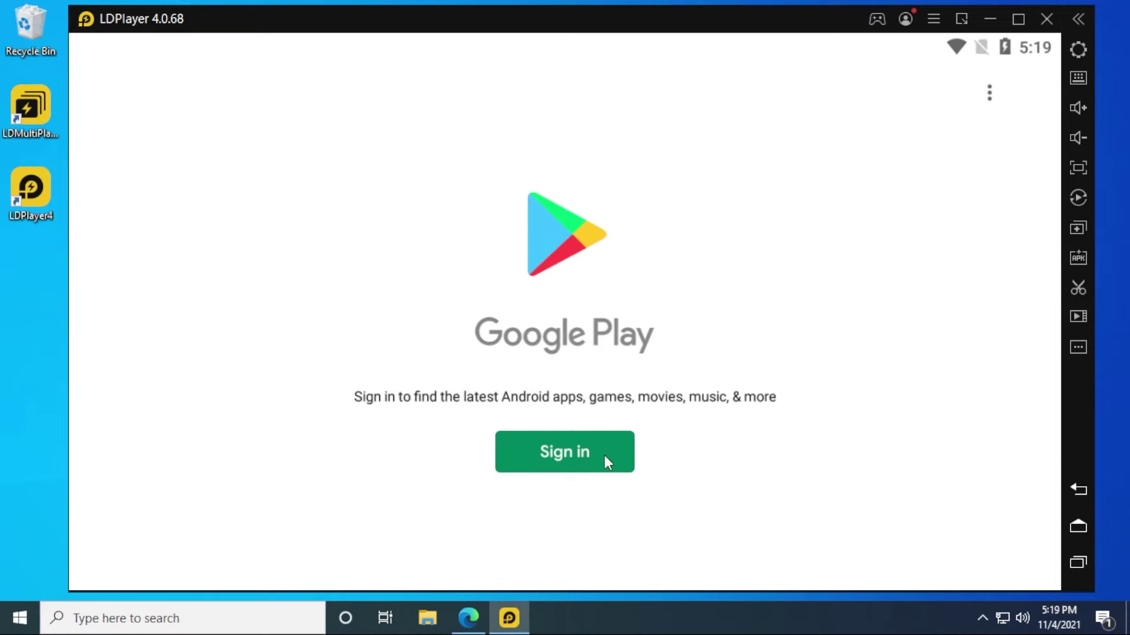
left_click(557, 457)
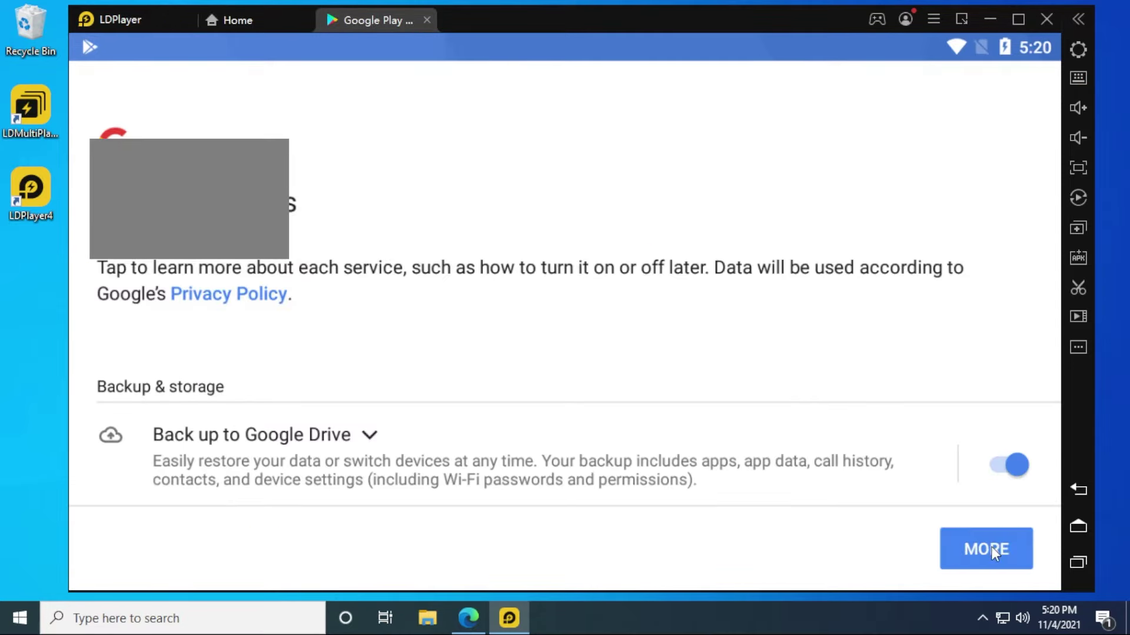
Expand the Google services terms and accept them
left_click(991, 545)
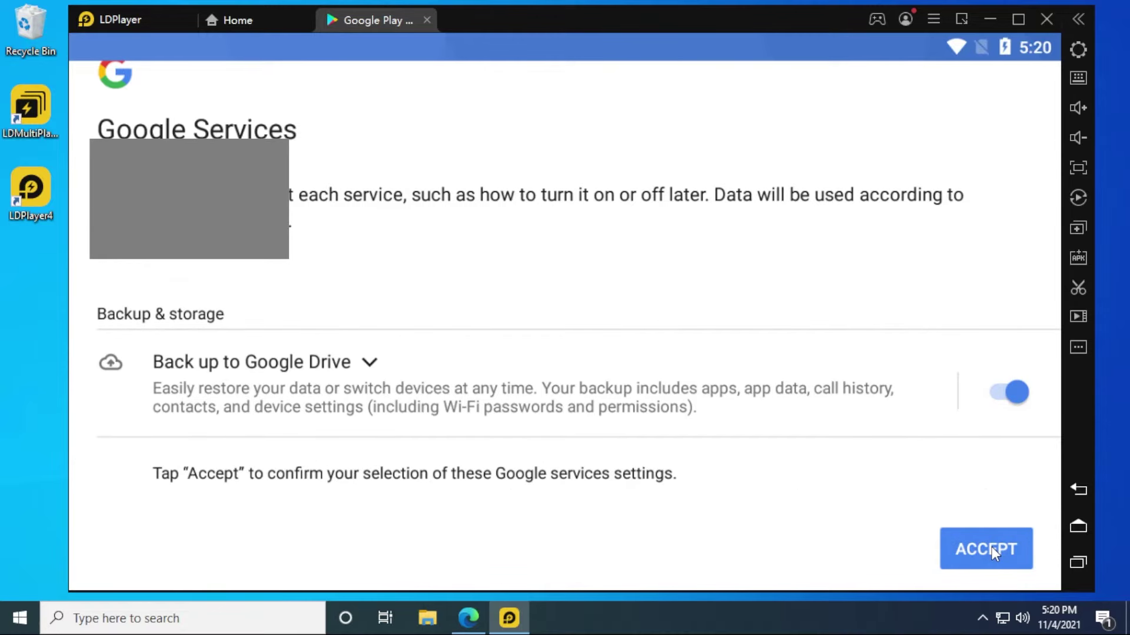
left_click(991, 546)
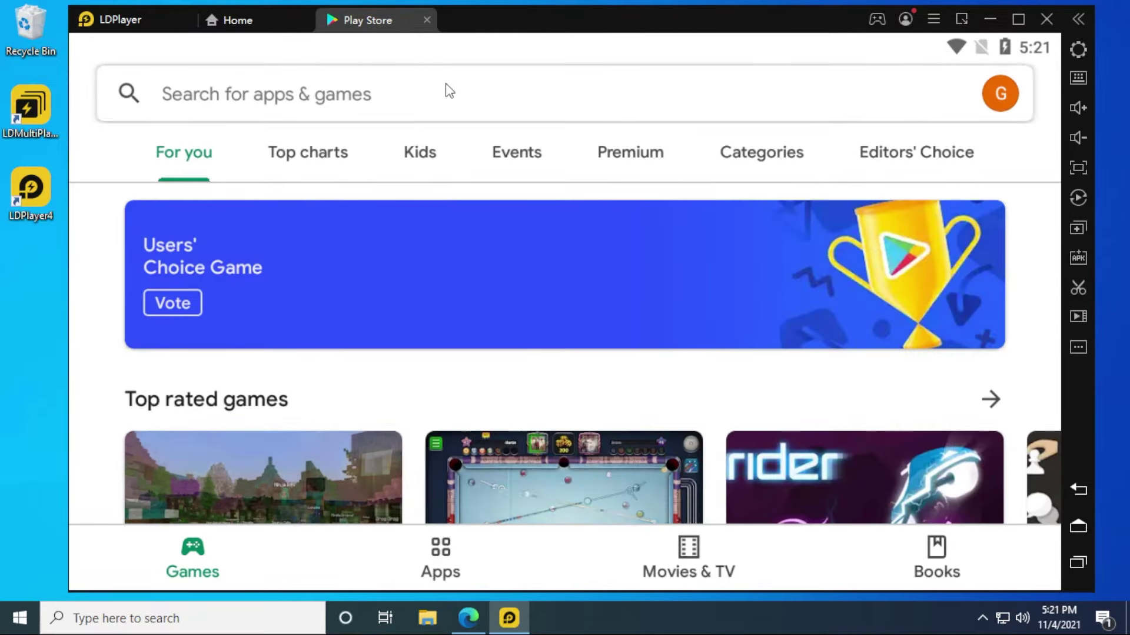
Search the Play Store for 'pi network', install it, and return to the home screen
left_click(396, 94)
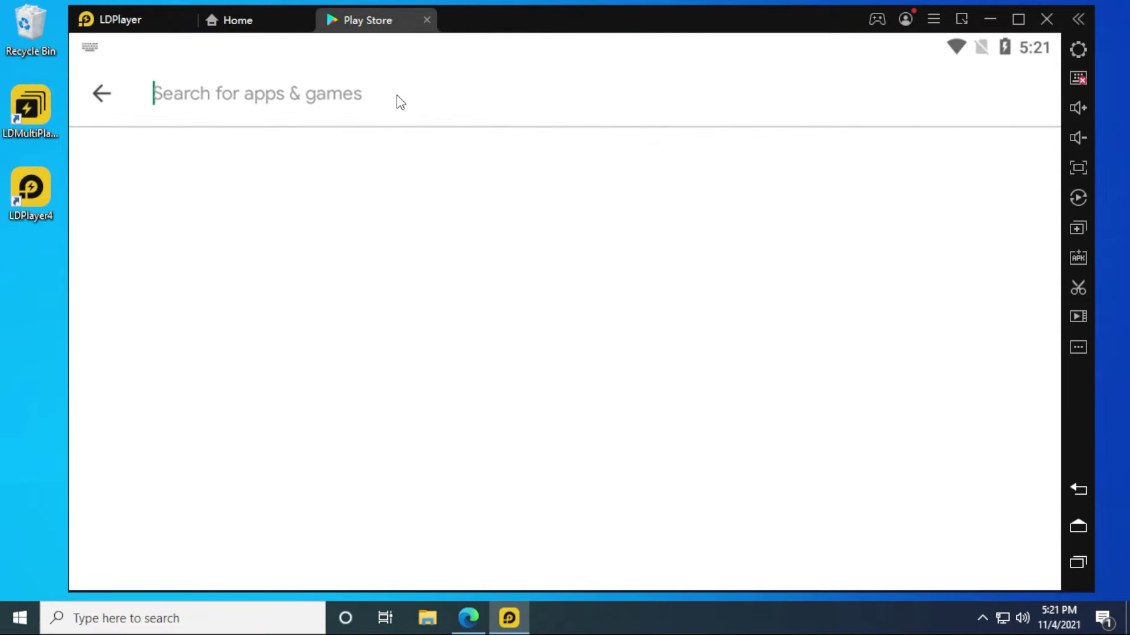
type("pi")
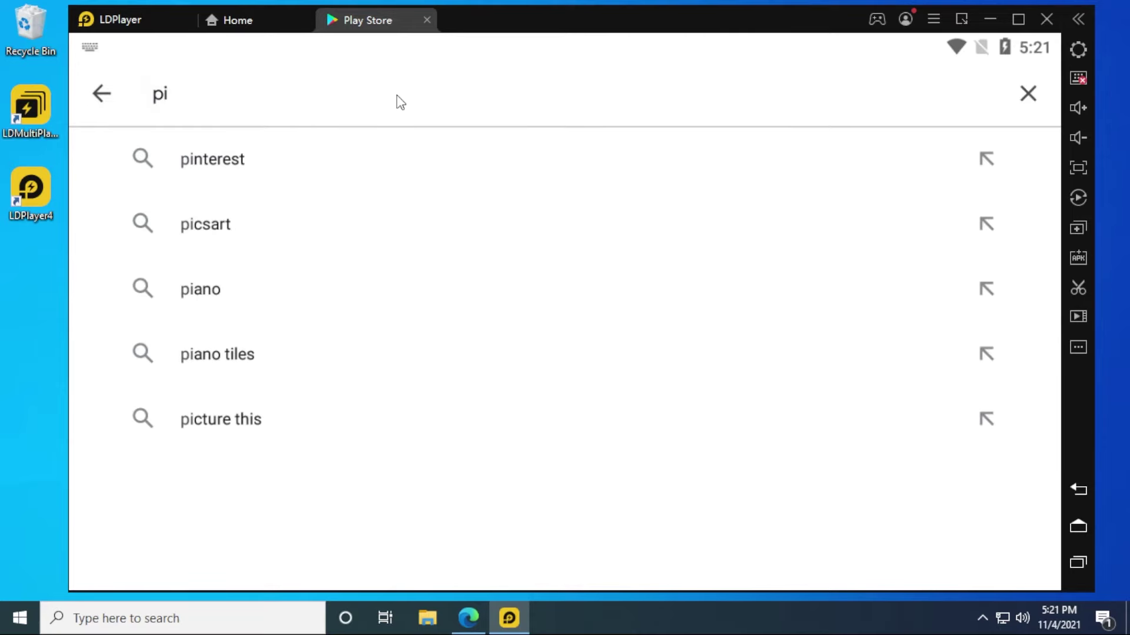
type(" network")
key("Return")
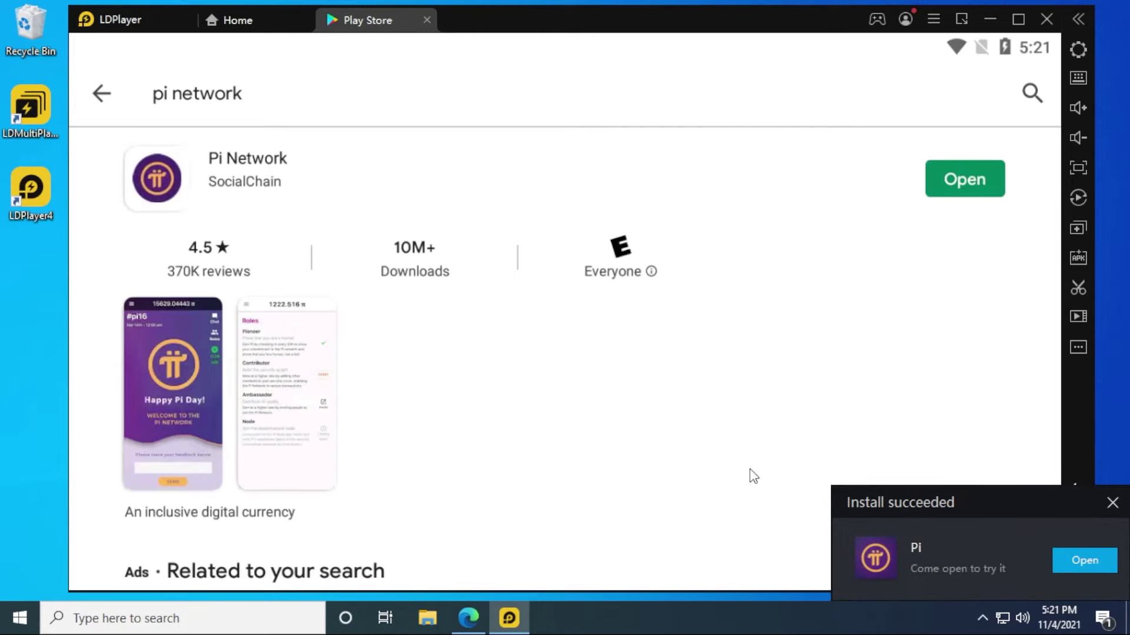
left_click(240, 20)
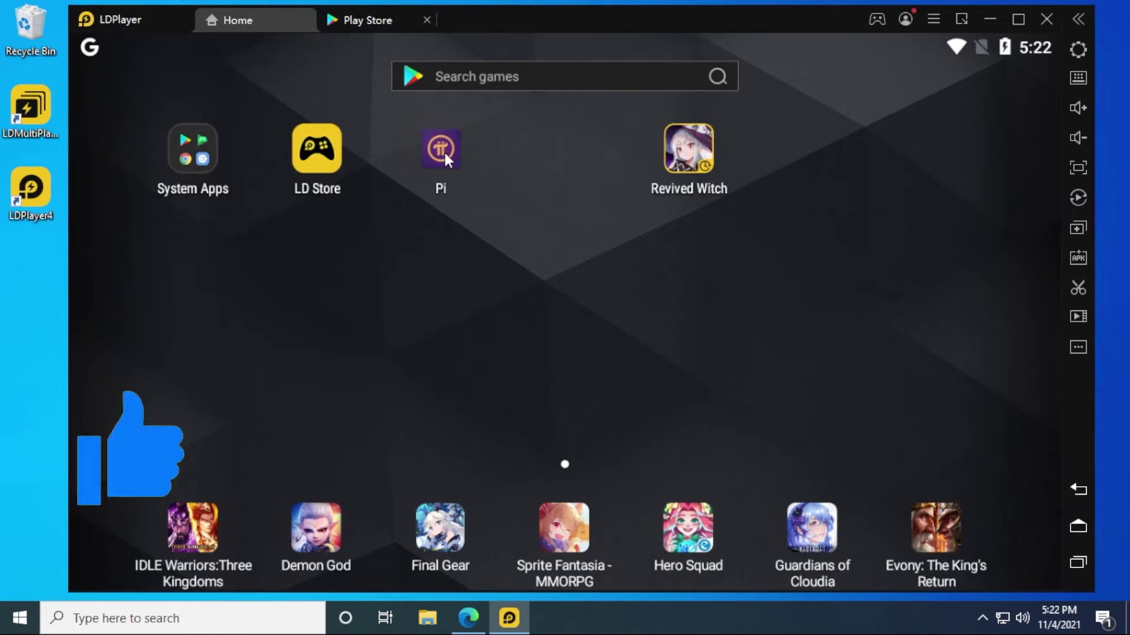
Launch the Pi app and choose Continue with Facebook
left_click(444, 150)
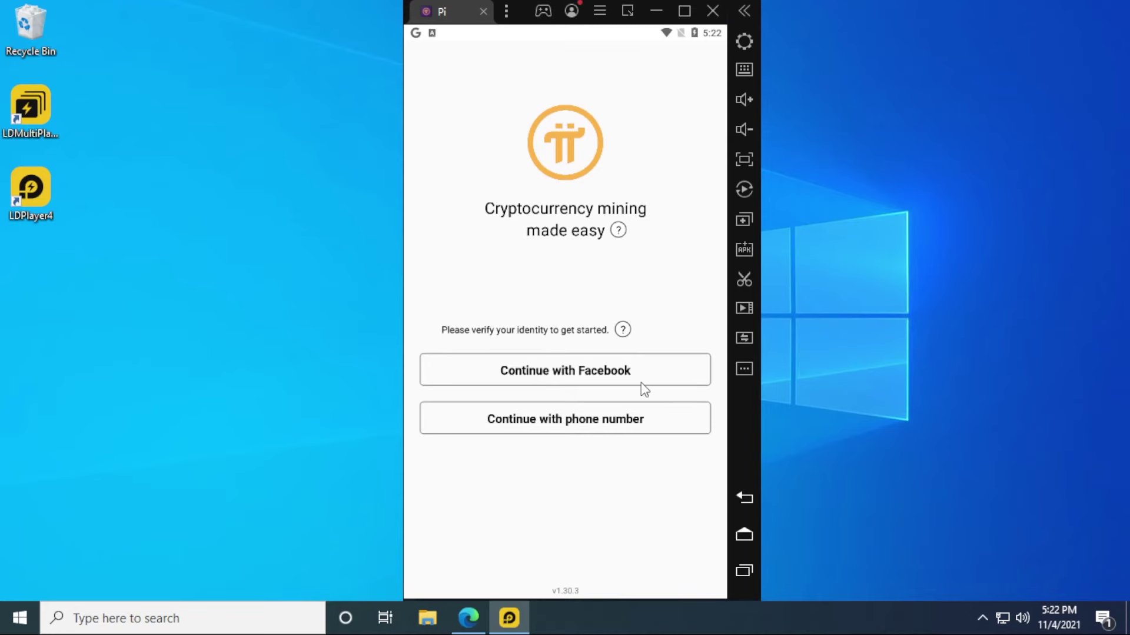
left_click(556, 377)
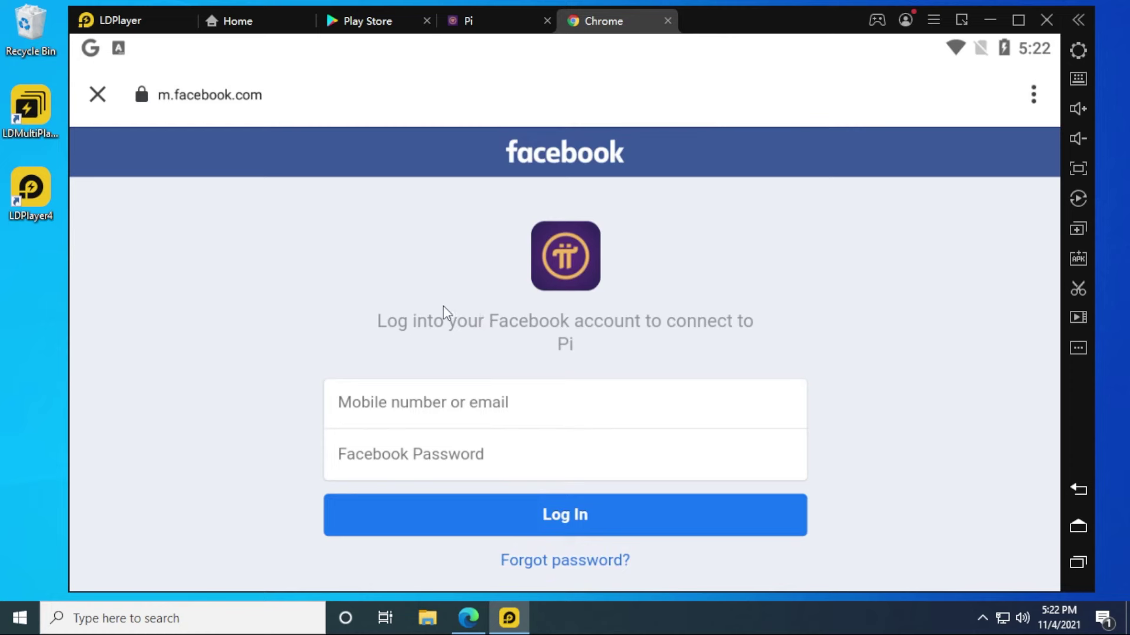
Enter the Facebook account details and confirm continuing to Pi
left_click(504, 408)
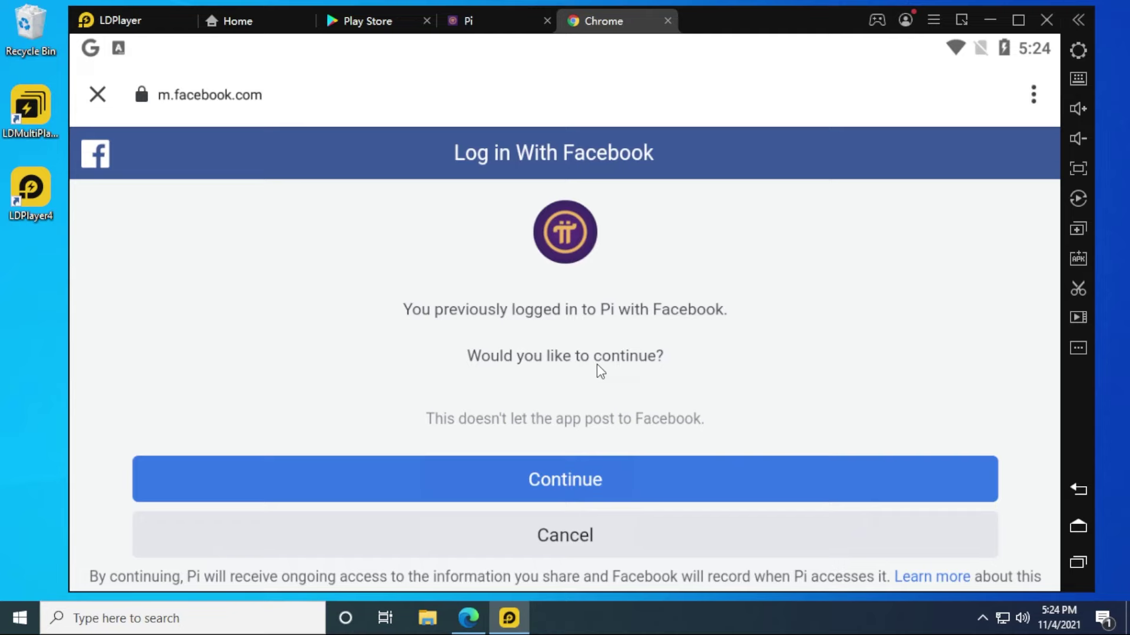
left_click(590, 470)
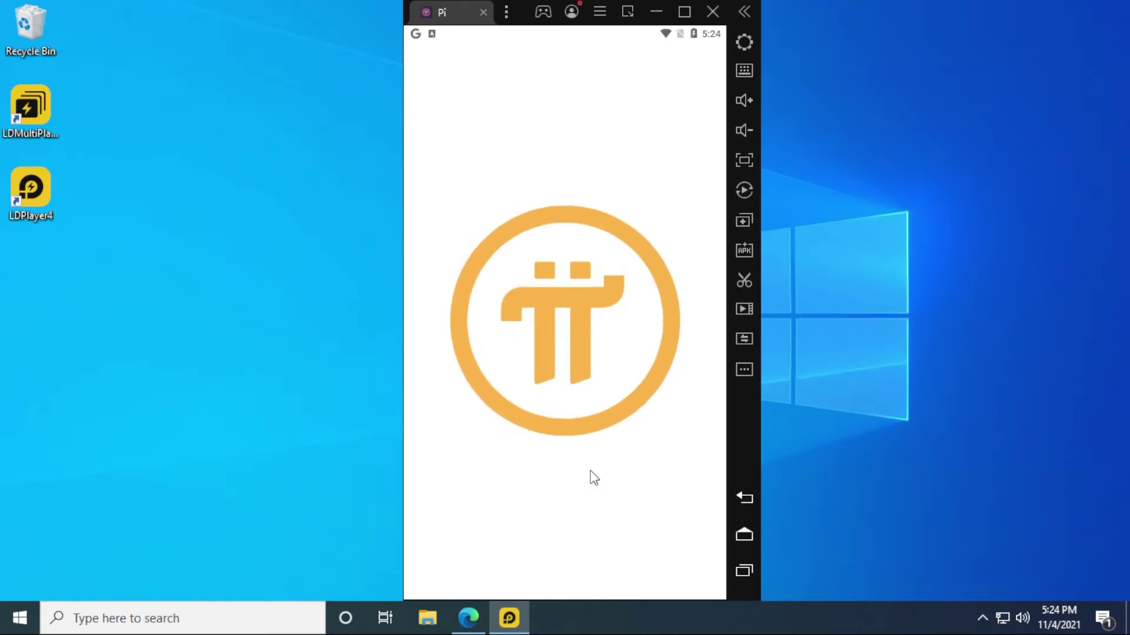